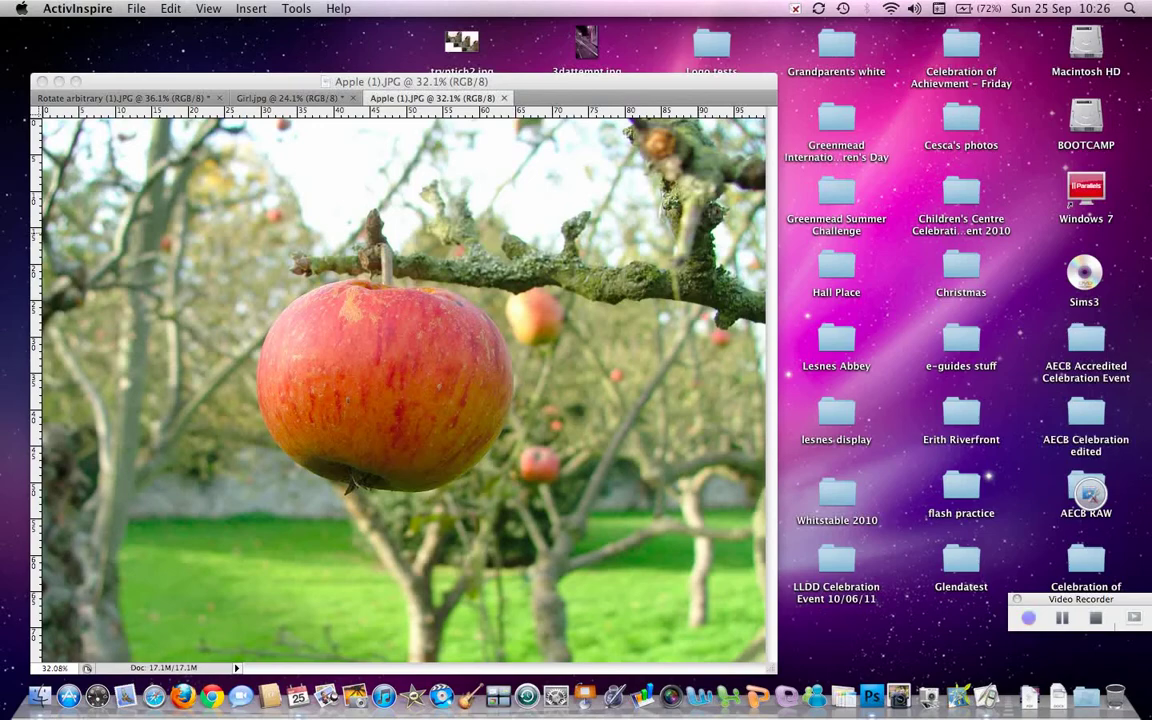
# - Switch to Photoshop and choose pixels/inch as the Crop tool's resolution unit
pyautogui.press('super+Tab')
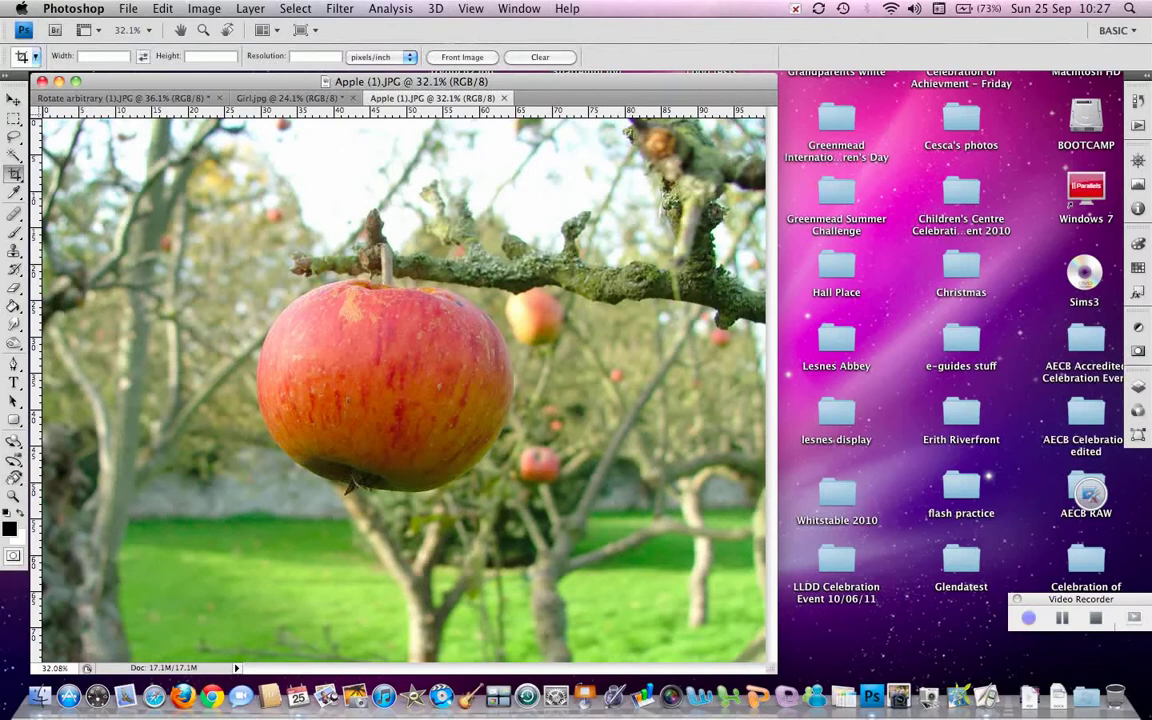
pyautogui.click(378, 57)
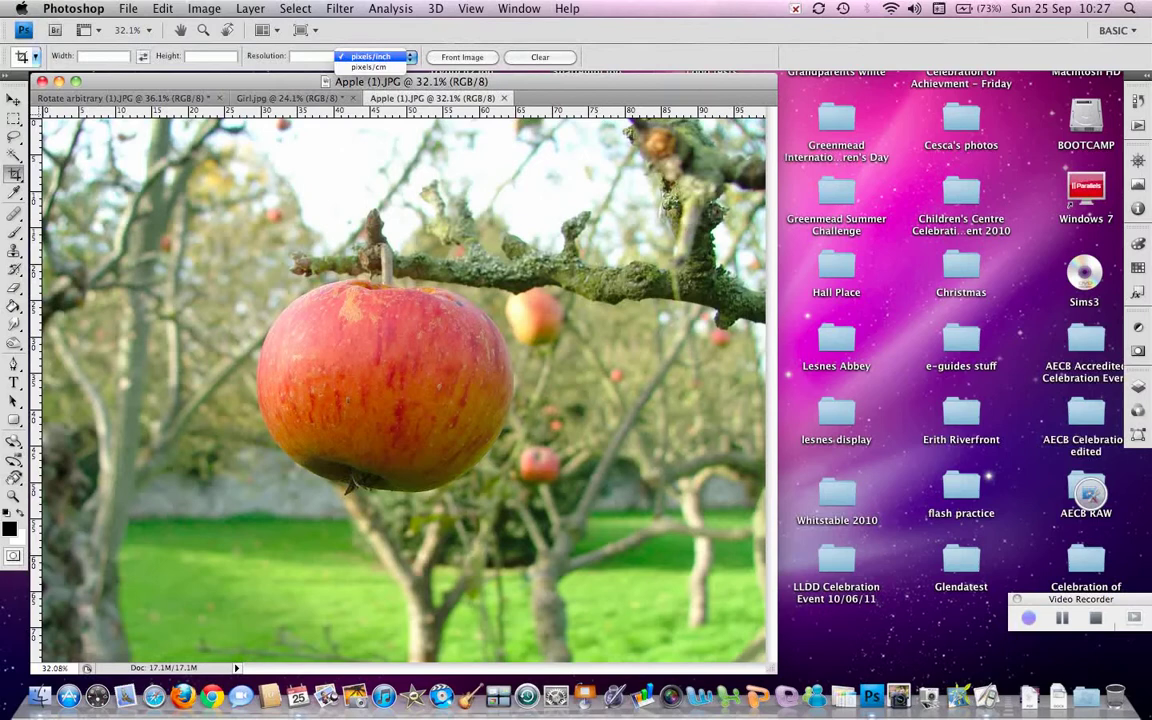
pyautogui.click(372, 57)
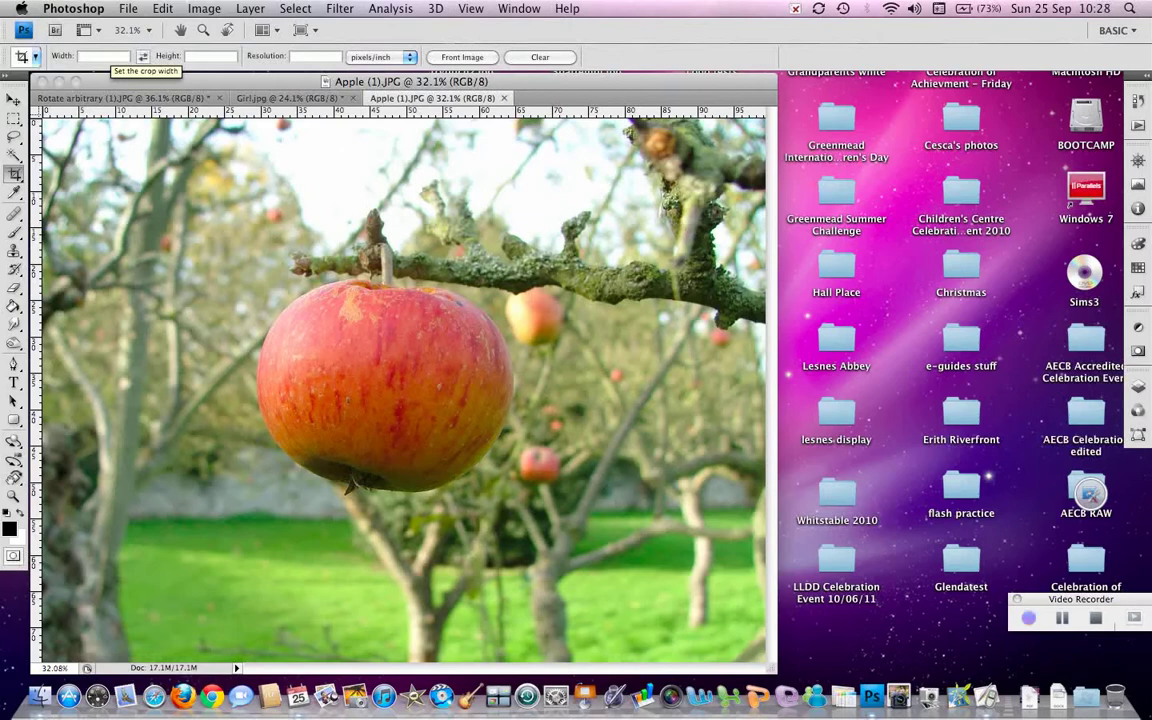
# - Set the Crop tool's fixed size to 6 cm wide and 4 cm high
pyautogui.click(100, 56)
pyautogui.write('6')
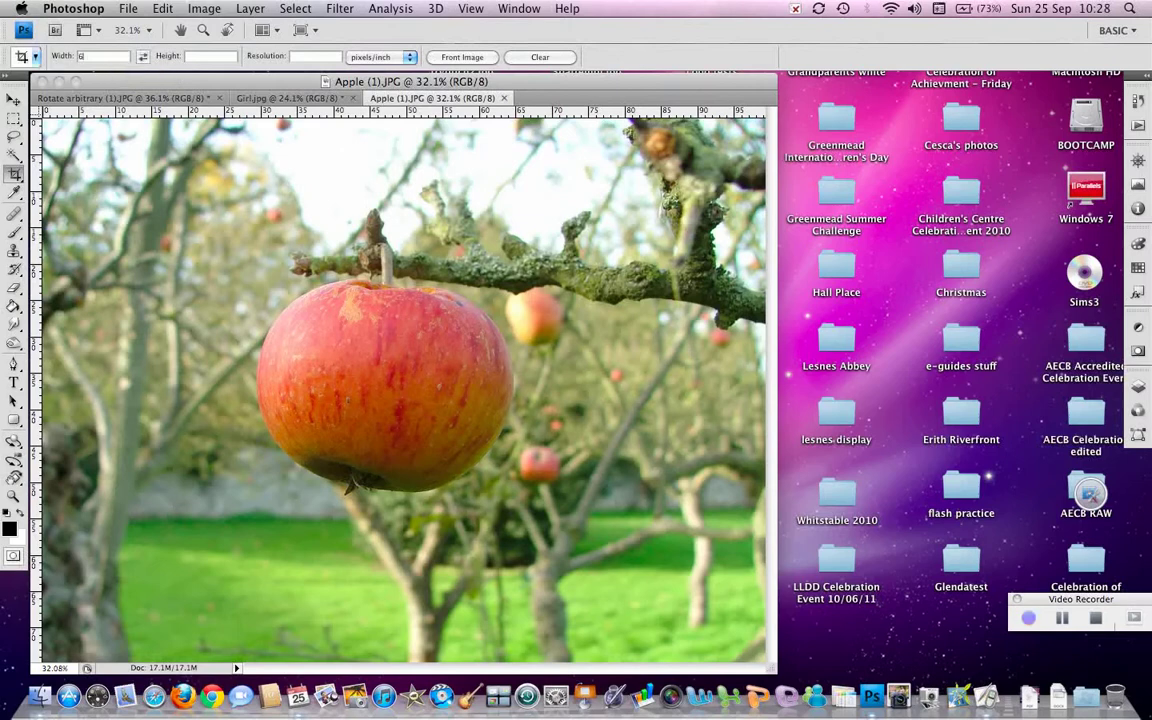
pyautogui.press('Tab')
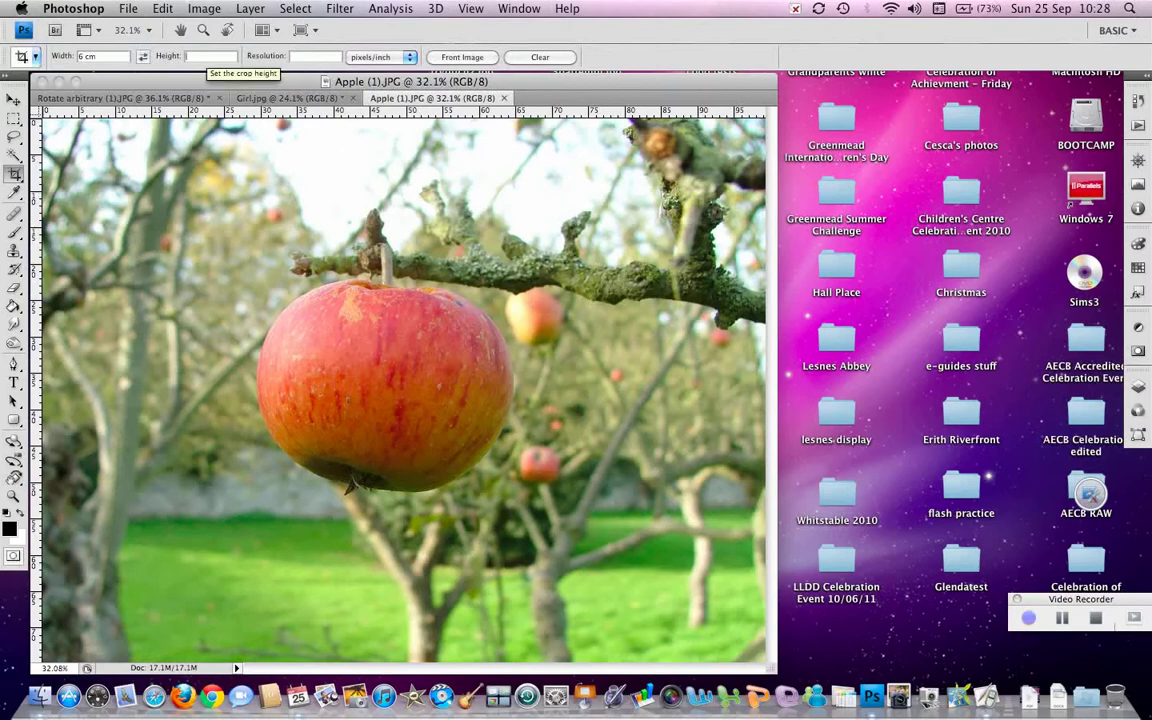
pyautogui.write('4')
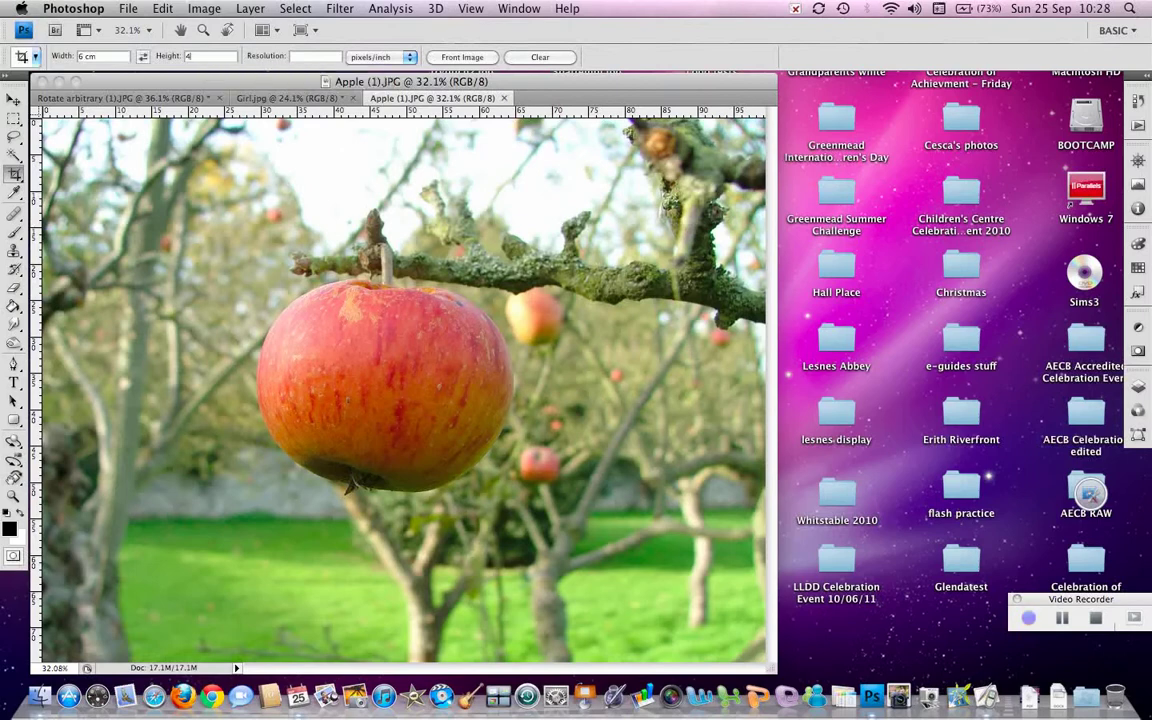
pyautogui.press('Return')
# - Change the ruler units to inches in the Units & Rulers preferences and return to the Crop tool
pyautogui.click(162, 8)
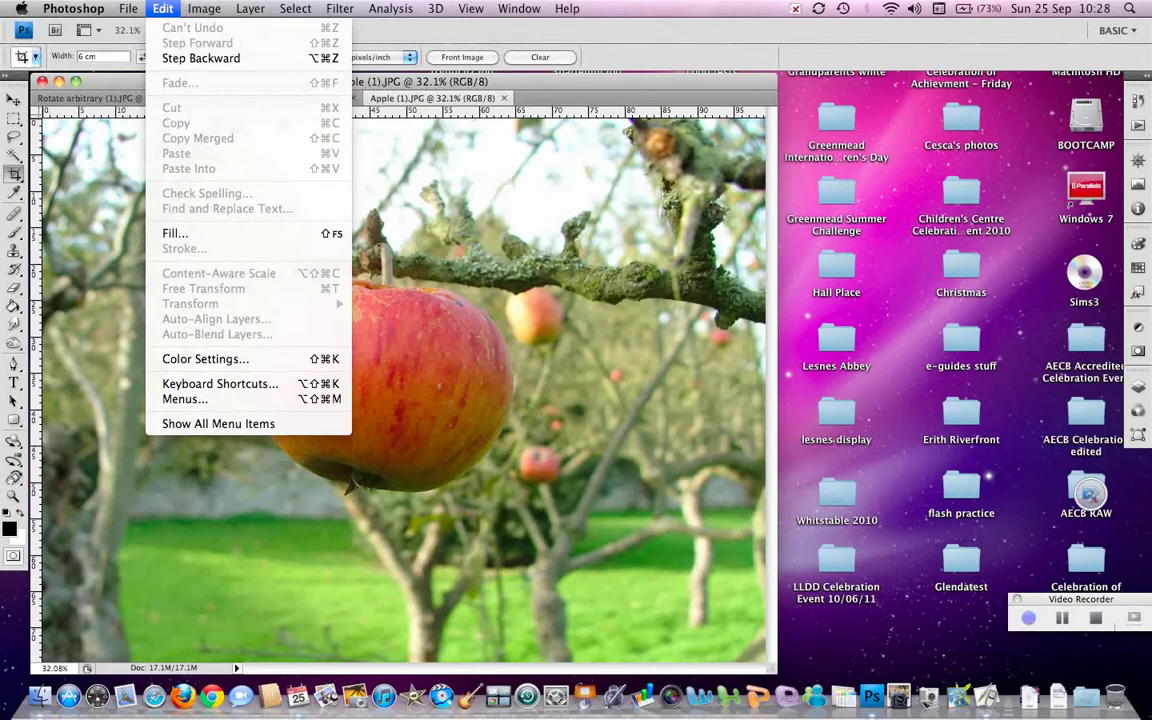
pyautogui.moveTo(73, 8)
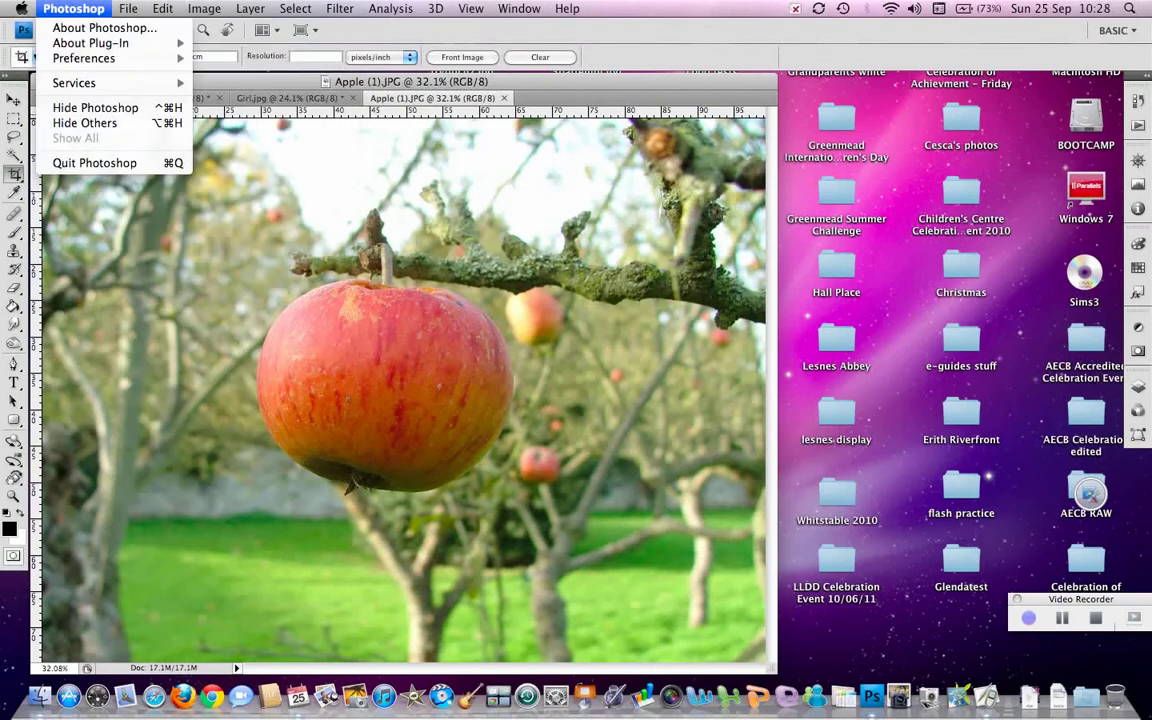
pyautogui.moveTo(84, 58)
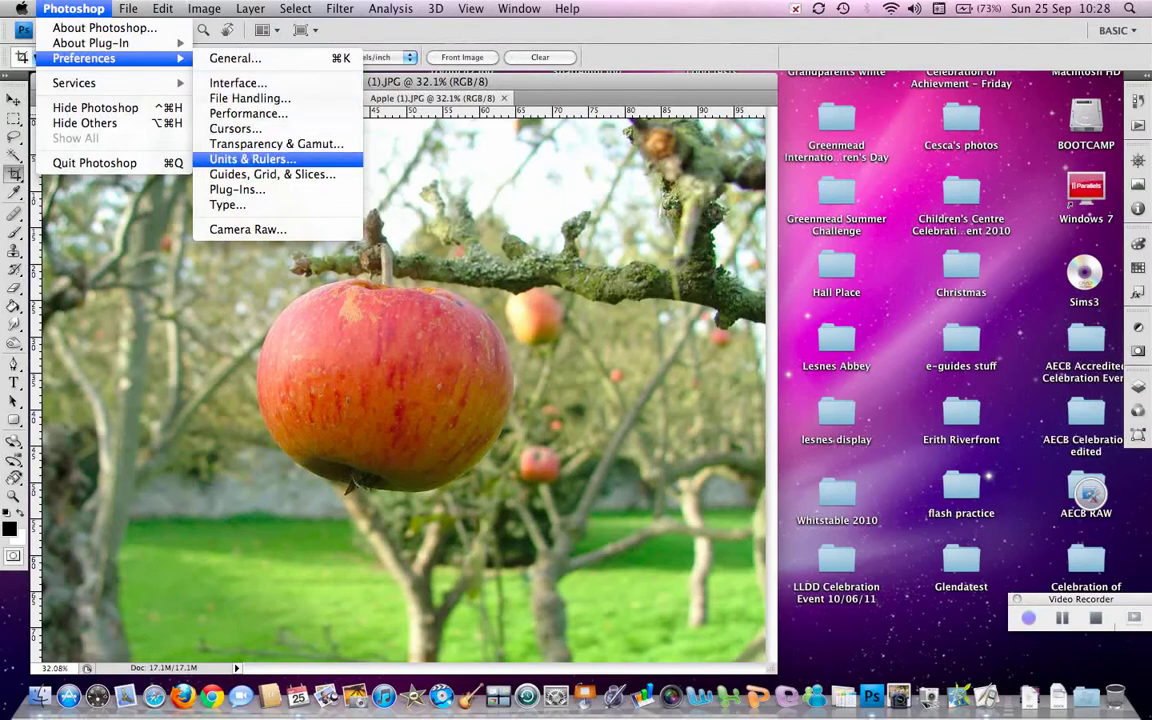
pyautogui.click(252, 159)
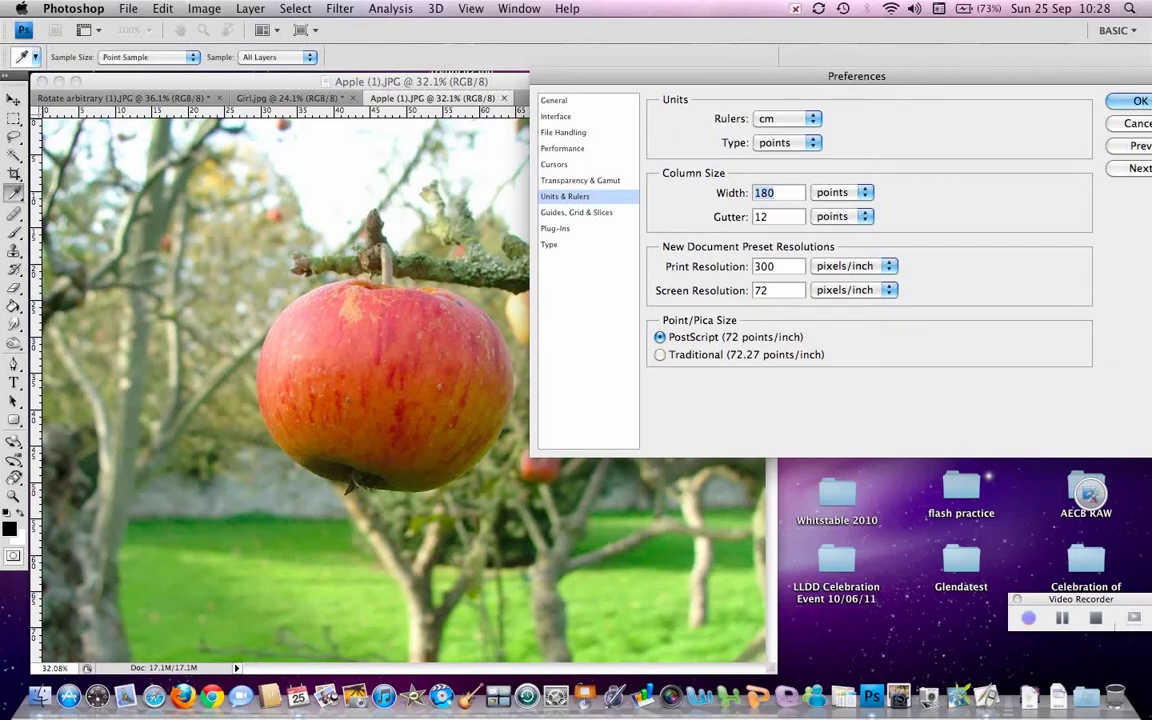
pyautogui.click(783, 118)
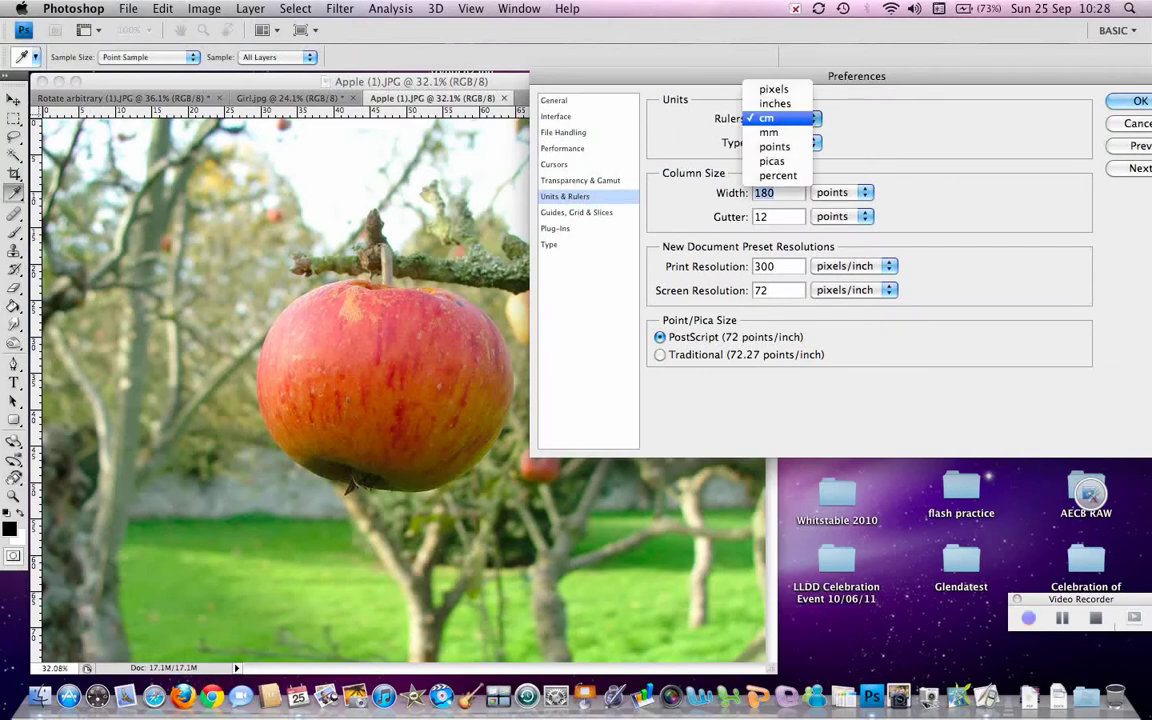
pyautogui.click(775, 103)
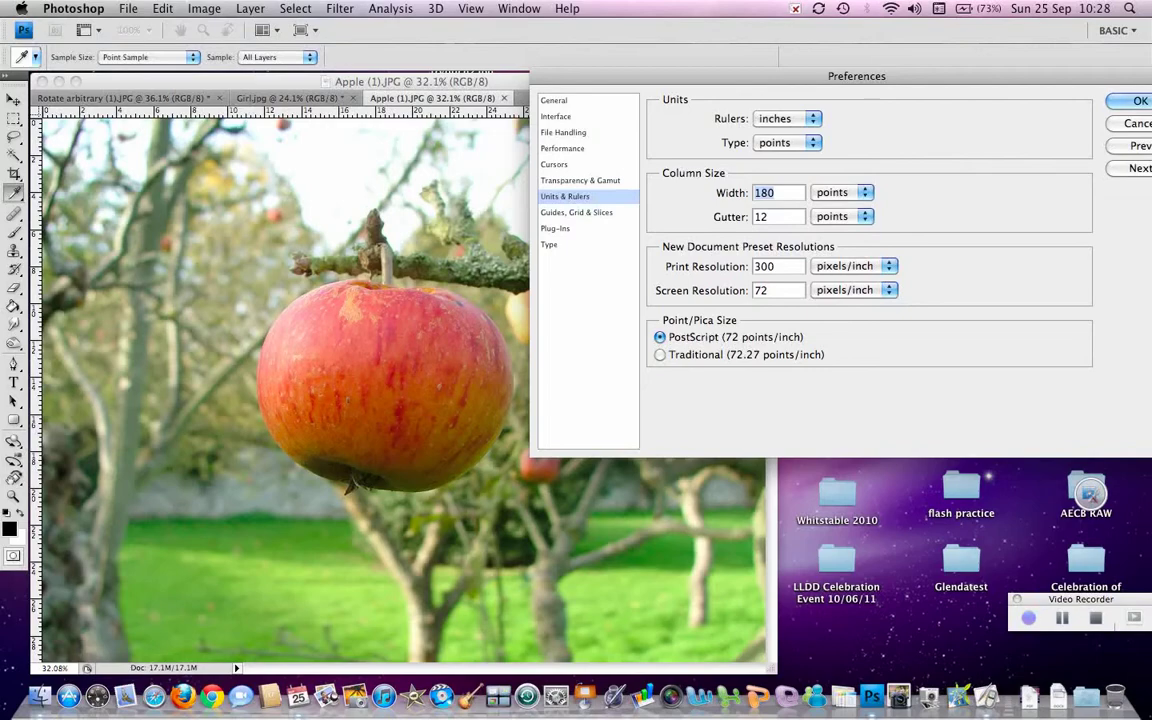
pyautogui.press('Return')
pyautogui.press('c')
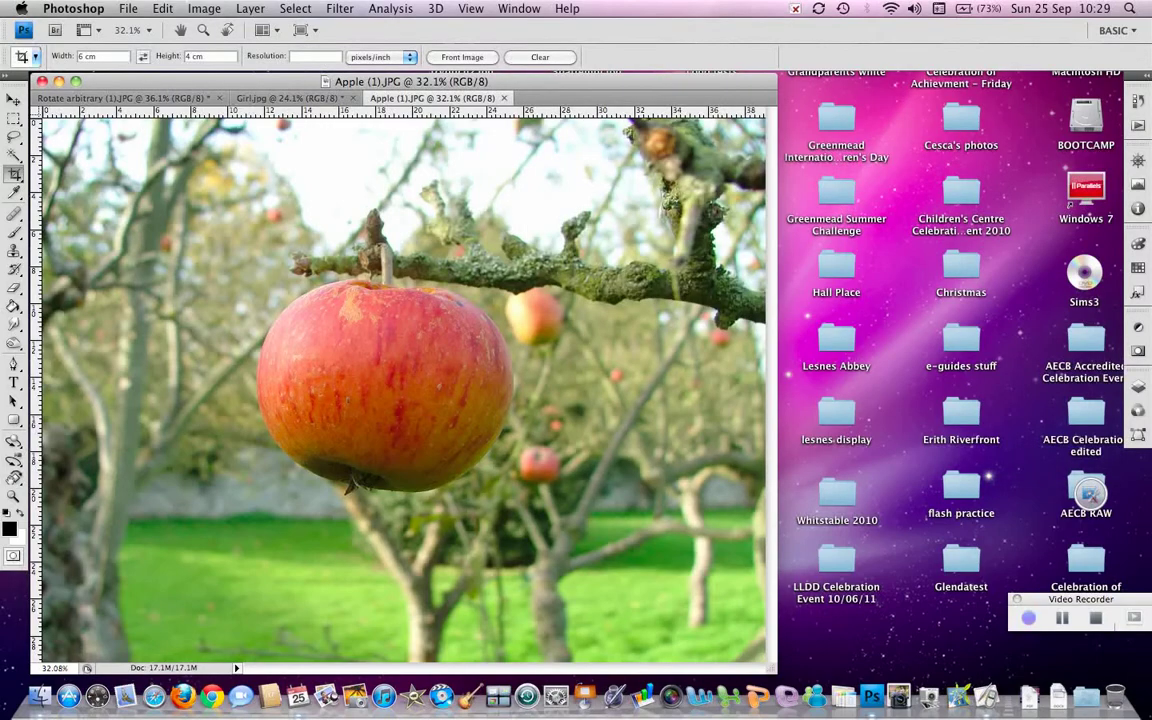
# - Set the Crop tool's fixed size to 6 in wide and 4 in high
pyautogui.click(104, 56)
pyautogui.press('BackSpace')
pyautogui.press('BackSpace')
pyautogui.press('BackSpace')
pyautogui.press('BackSpace')
pyautogui.write('6')
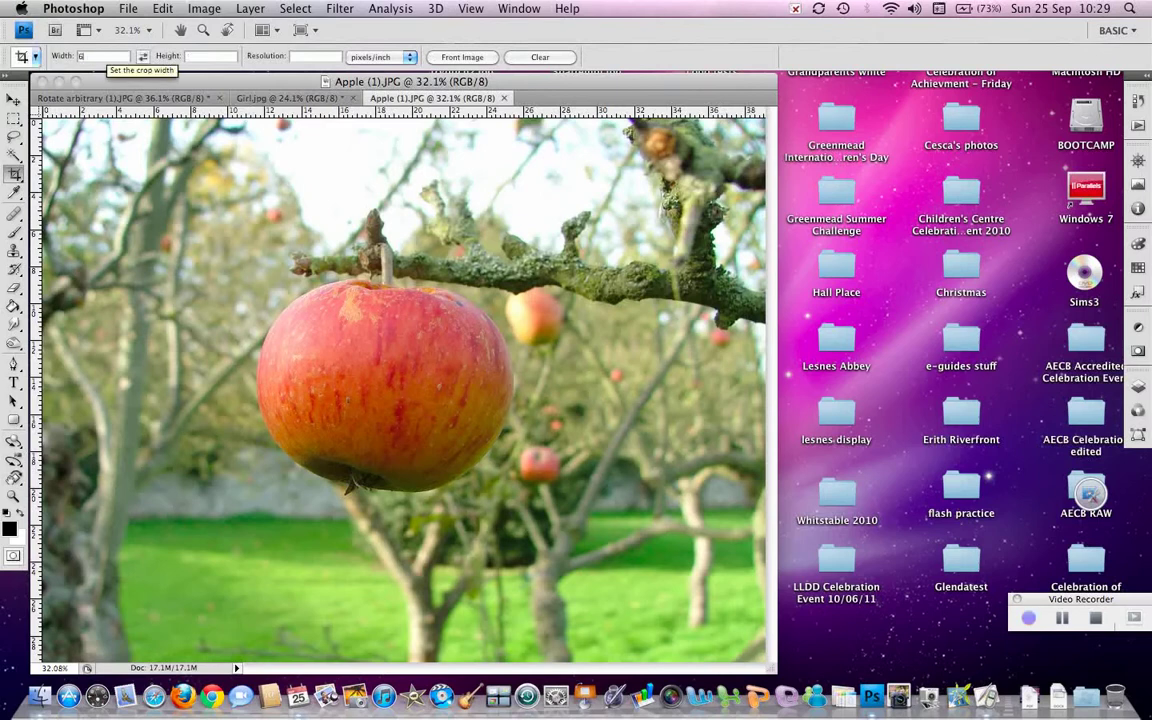
pyautogui.write(' in')
pyautogui.press('Tab')
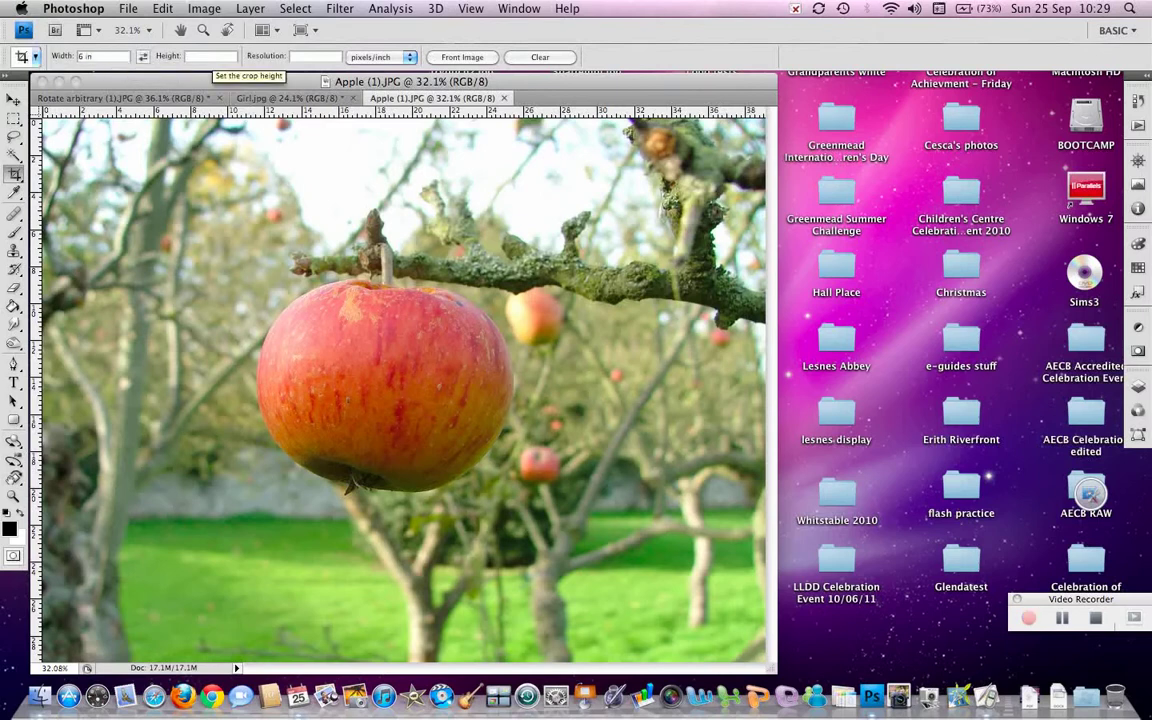
pyautogui.write('4')
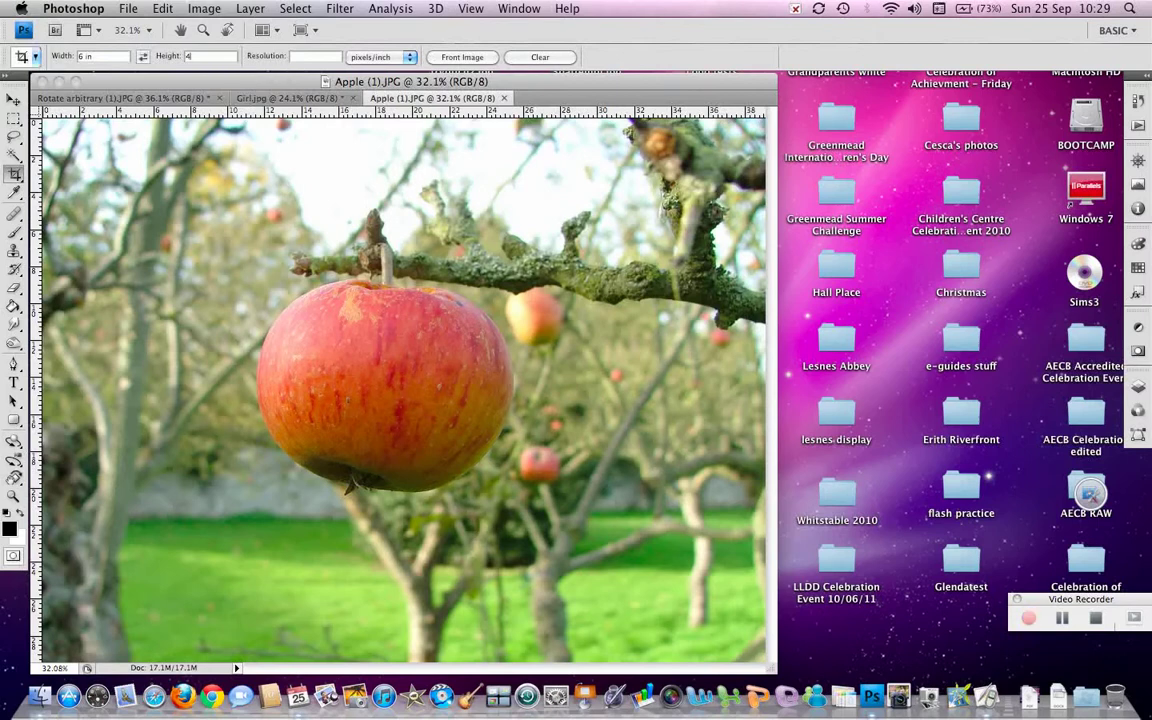
pyautogui.write(' in')
pyautogui.press('Return')
# - Crop the apple photo to a 6 × 4 in landscape frame around the large apple and part of its branch
pyautogui.moveTo(261, 257); pyautogui.dragTo(625, 499)
pyautogui.moveTo(602, 483)
pyautogui.mouseDown()
pyautogui.moveTo(540, 442)
pyautogui.moveTo(587, 475)
pyautogui.mouseUp()
pyautogui.moveTo(580, 410); pyautogui.dragTo(658, 410)
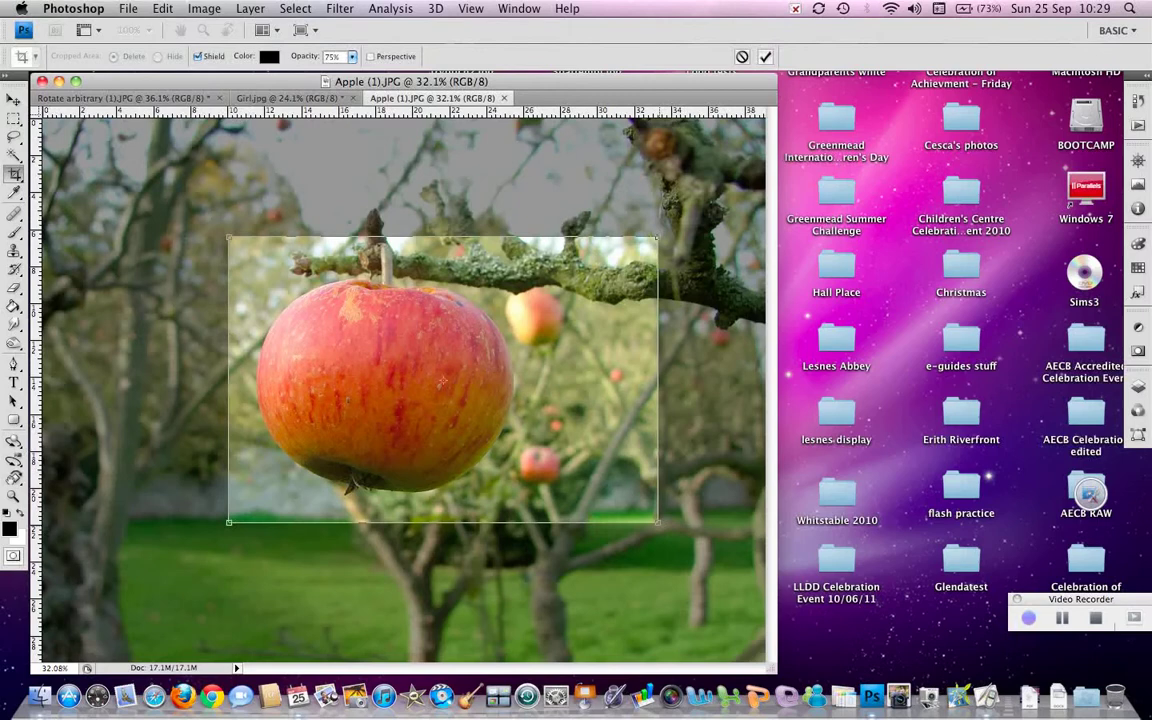
pyautogui.moveTo(658, 521); pyautogui.dragTo(635, 508)
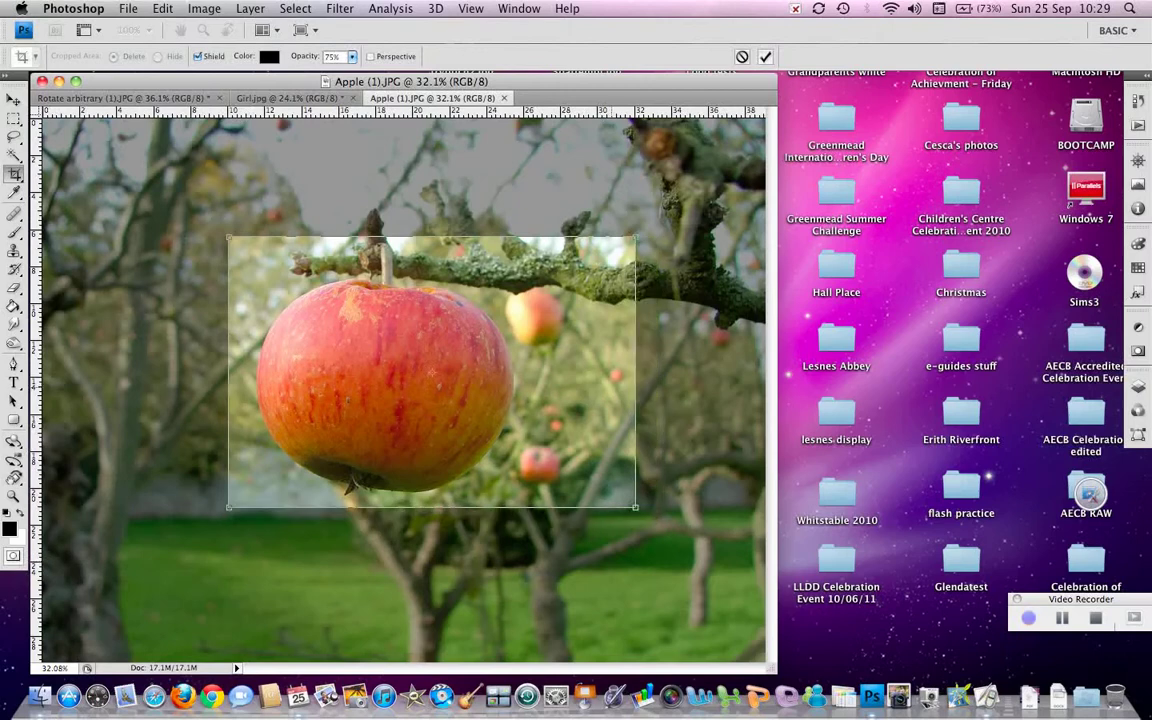
pyautogui.moveTo(432, 372); pyautogui.dragTo(402, 365)
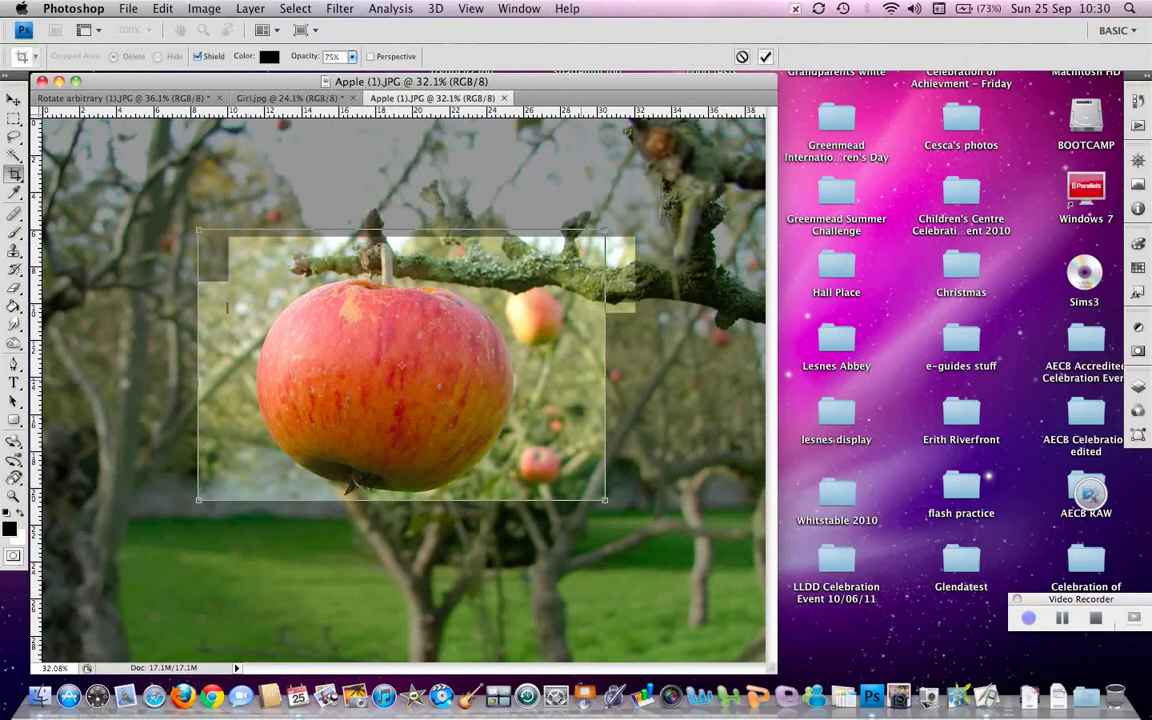
pyautogui.moveTo(402, 365); pyautogui.dragTo(390, 345)
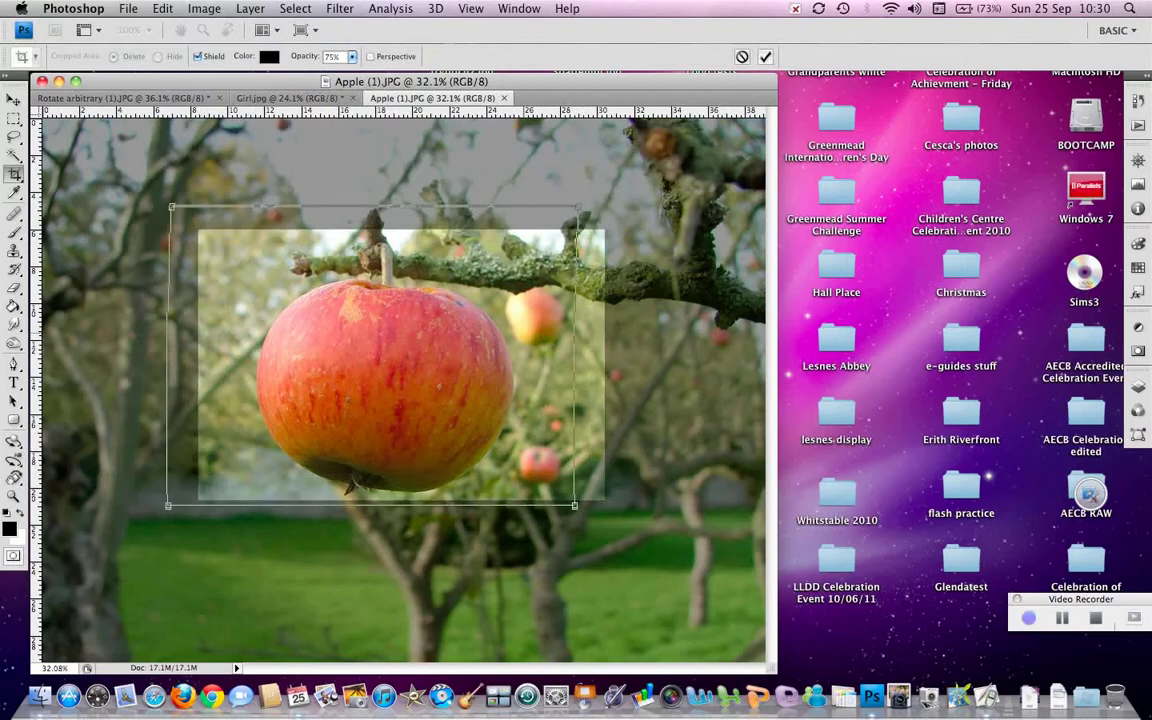
pyautogui.moveTo(371, 356); pyautogui.dragTo(393, 367)
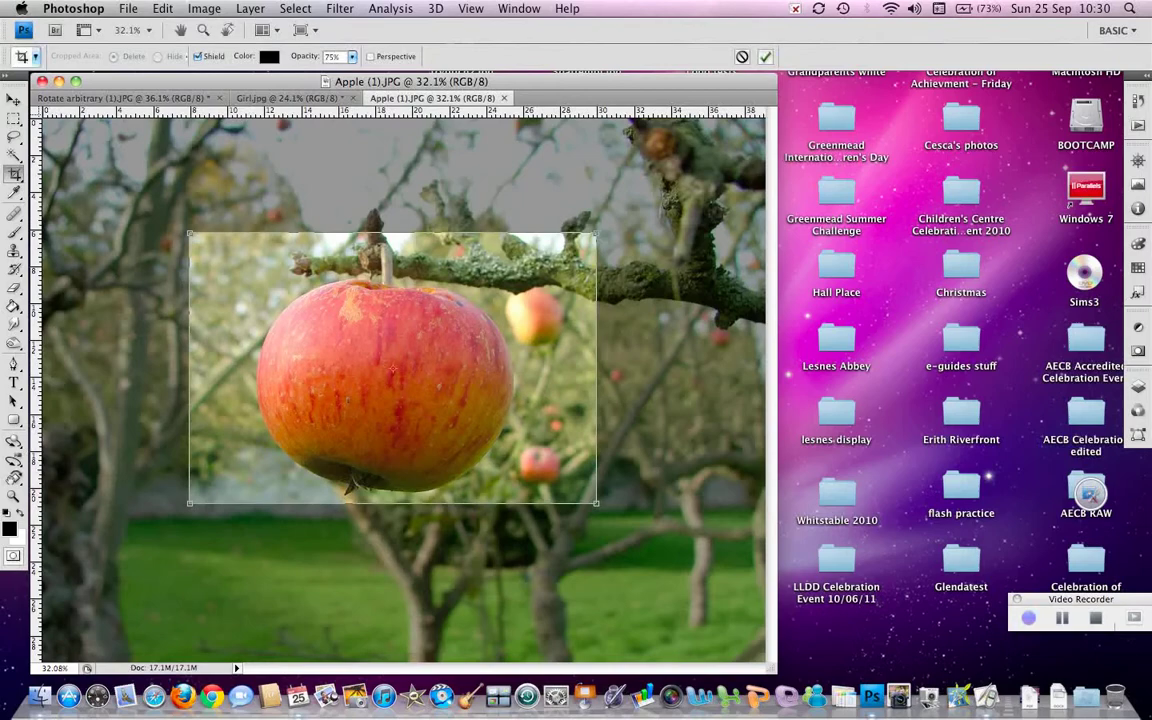
pyautogui.press('Return')
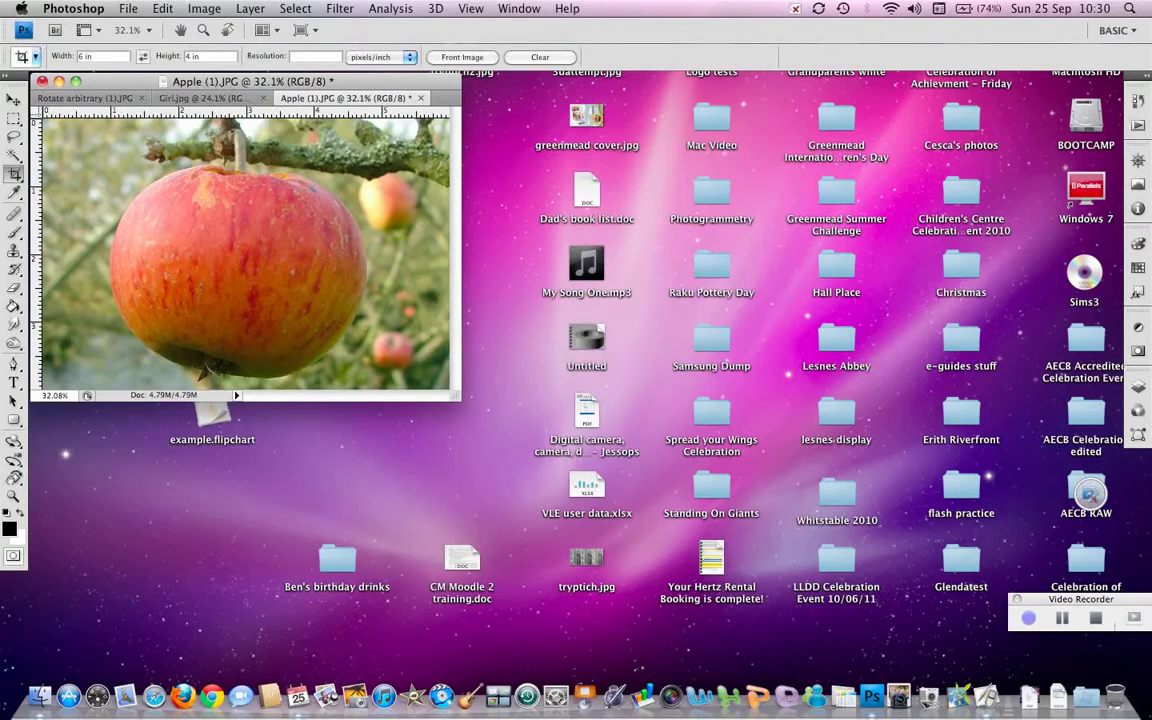
# - Enlarge the document window and fit the cropped apple photo on screen
pyautogui.moveTo(455, 395); pyautogui.dragTo(695, 539)
pyautogui.click(471, 8)
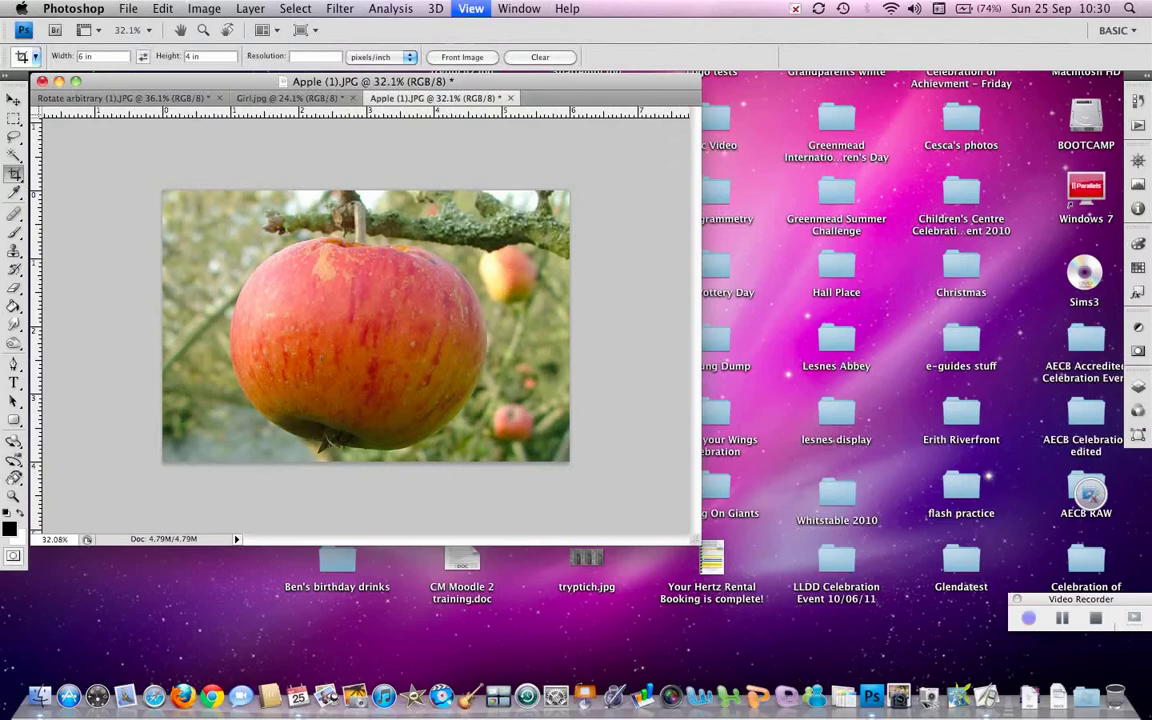
pyautogui.press('super+0')
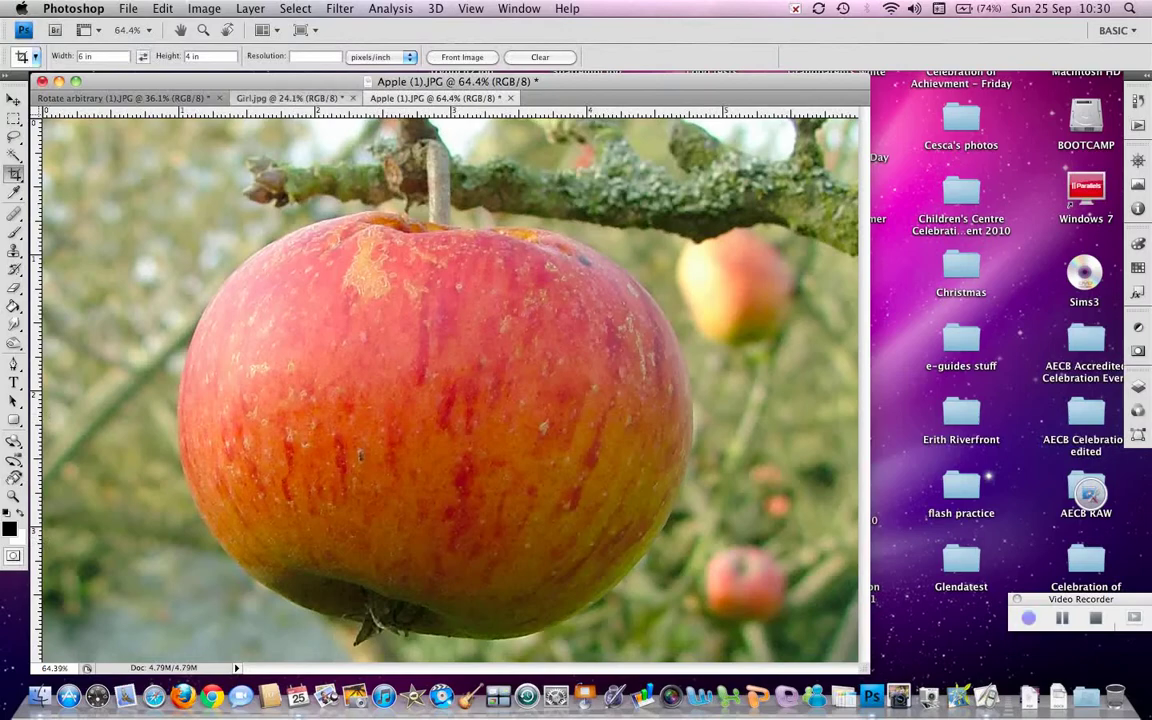
# - In Girl.jpg, swap the crop width and height to 4 × 6 in and crop the photo around both people
pyautogui.hotkey('ctrl', 'shift', 'Tab')
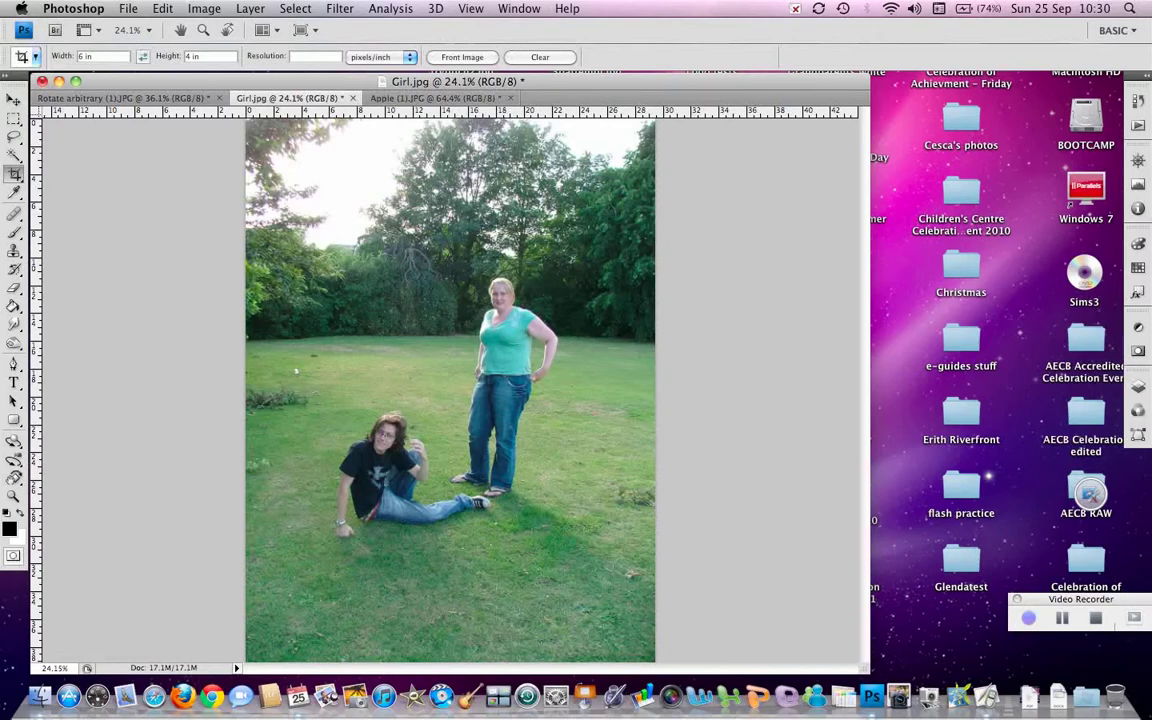
pyautogui.click(143, 56)
pyautogui.moveTo(596, 610); pyautogui.dragTo(594, 604)
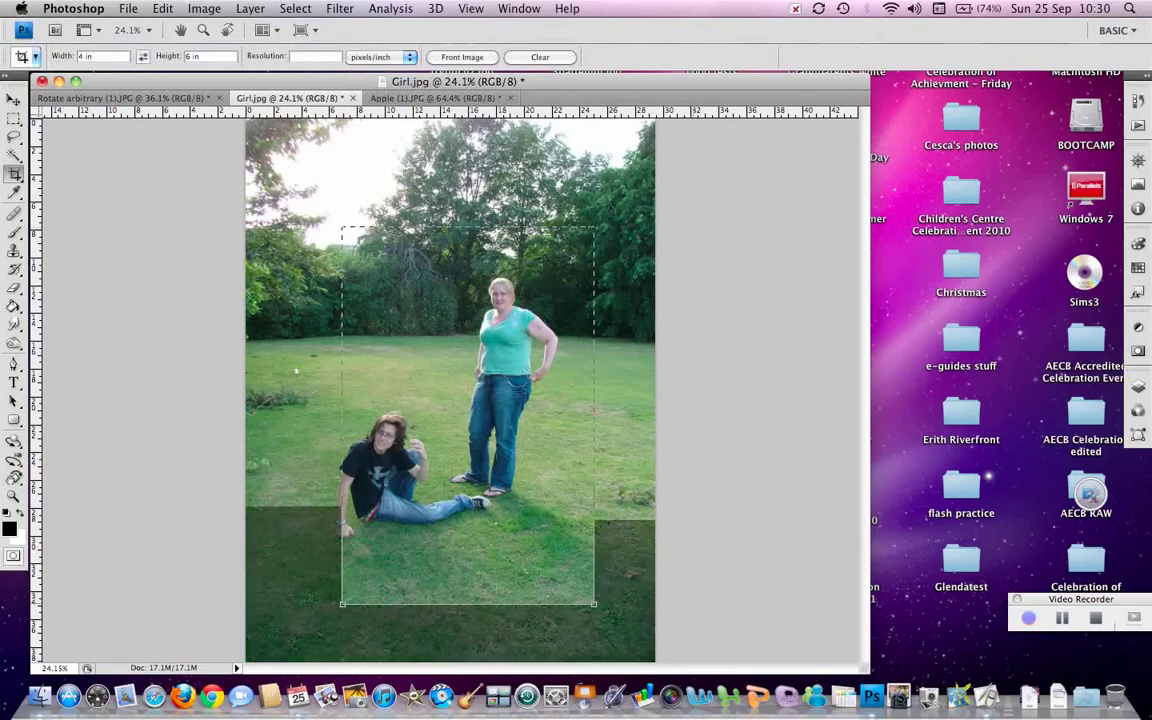
pyautogui.moveTo(468, 416); pyautogui.dragTo(445, 400)
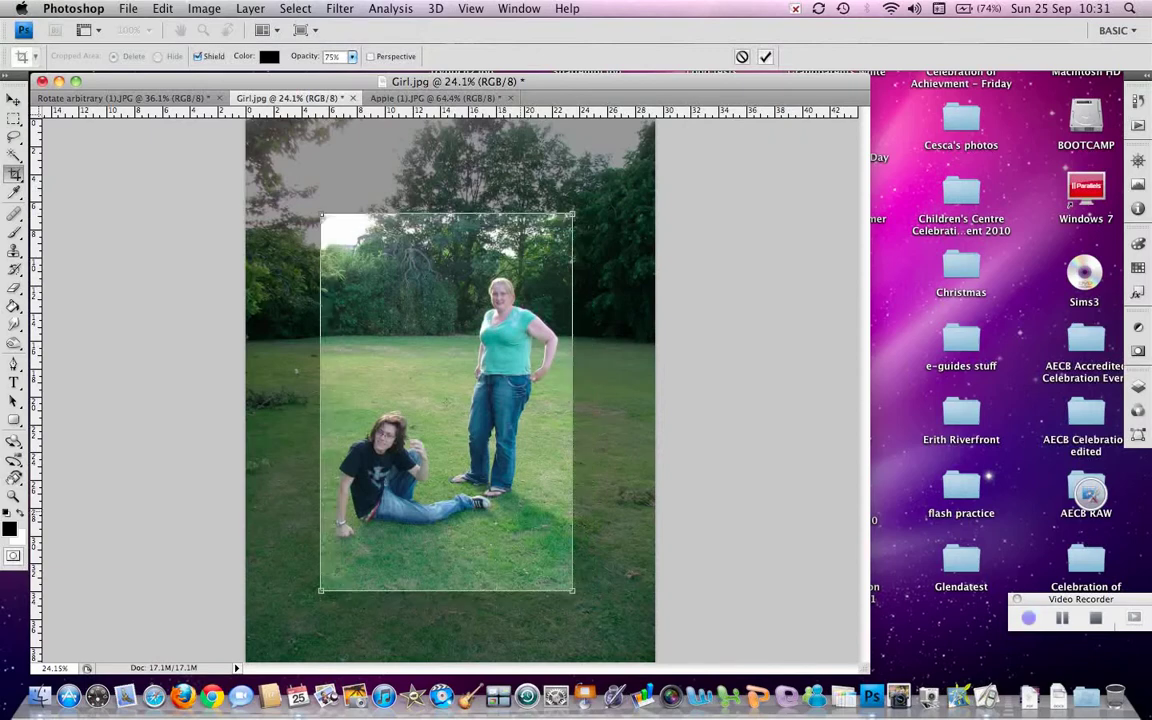
pyautogui.press('Return')
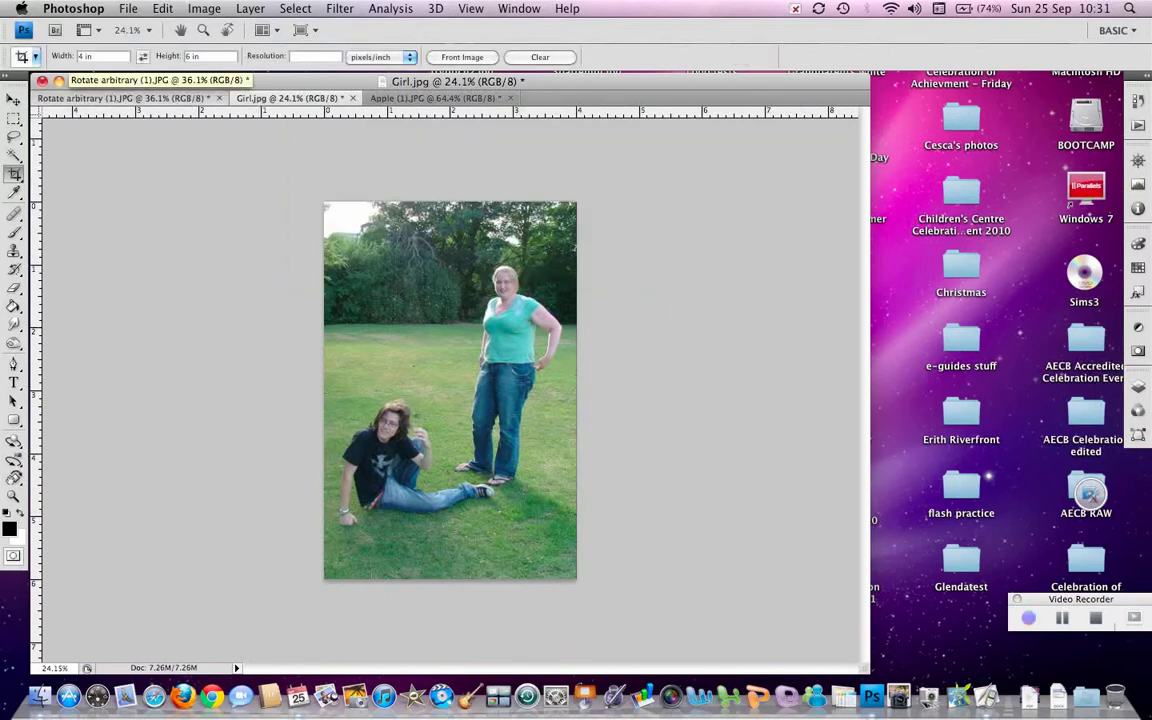
# - Switch to Rotate arbitrary (1).JPG and set the crop width to 34.014 in
pyautogui.click(100, 98)
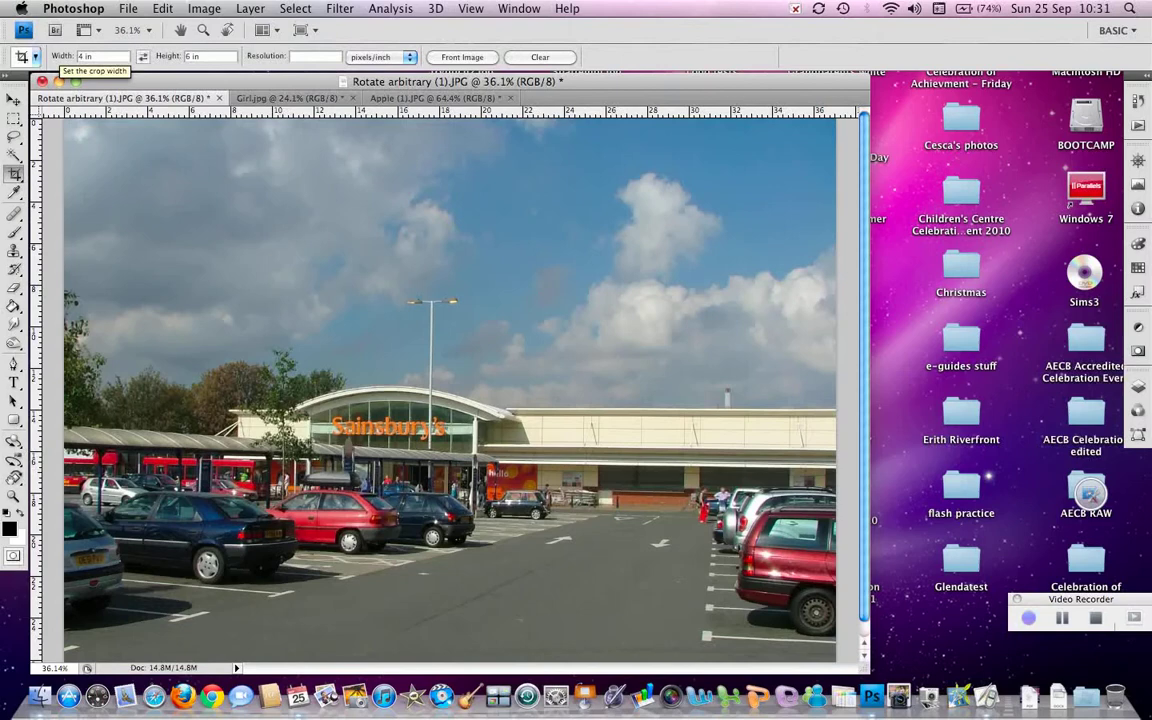
pyautogui.moveTo(62, 56); pyautogui.dragTo(117, 56)
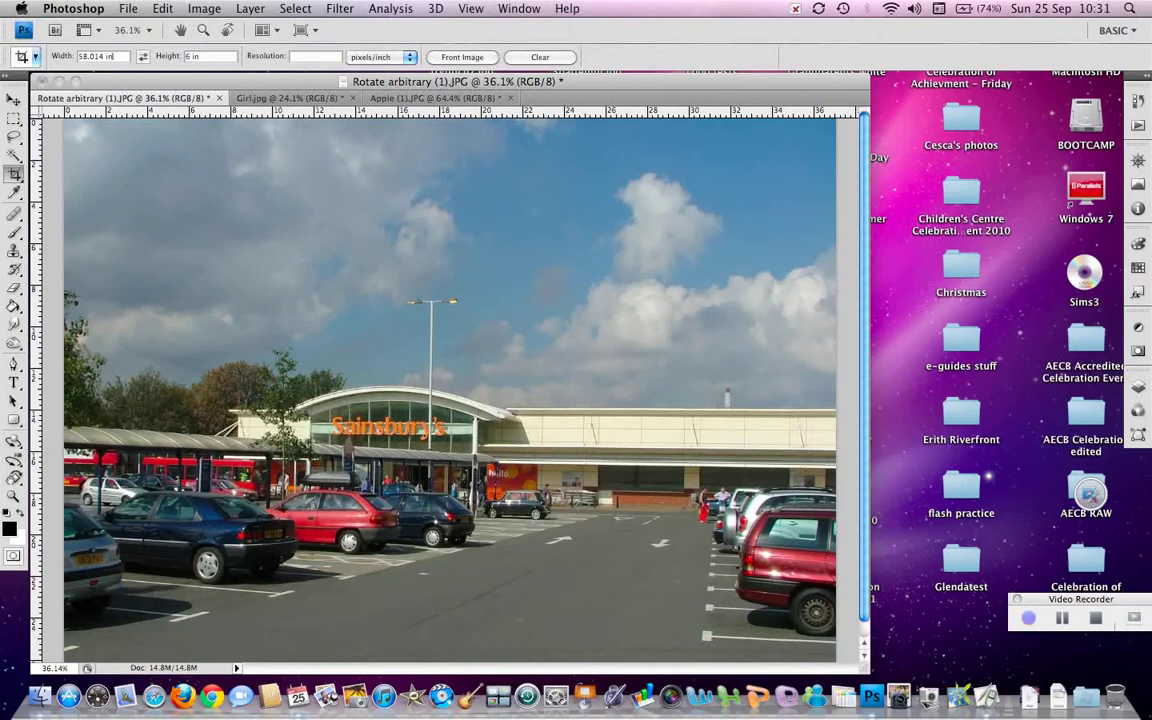
pyautogui.press('BackSpace')
pyautogui.press('BackSpace')
pyautogui.write('34')
pyautogui.press('Return')
# - Set the crop height to 48.014 in
pyautogui.moveTo(168, 56); pyautogui.dragTo(305, 56)
pyautogui.press('BackSpace')
pyautogui.press('BackSpace')
pyautogui.press('BackSpace')
pyautogui.write('88')
pyautogui.press('BackSpace')
pyautogui.press('BackSpace')
pyautogui.write('48')
pyautogui.press('Return')
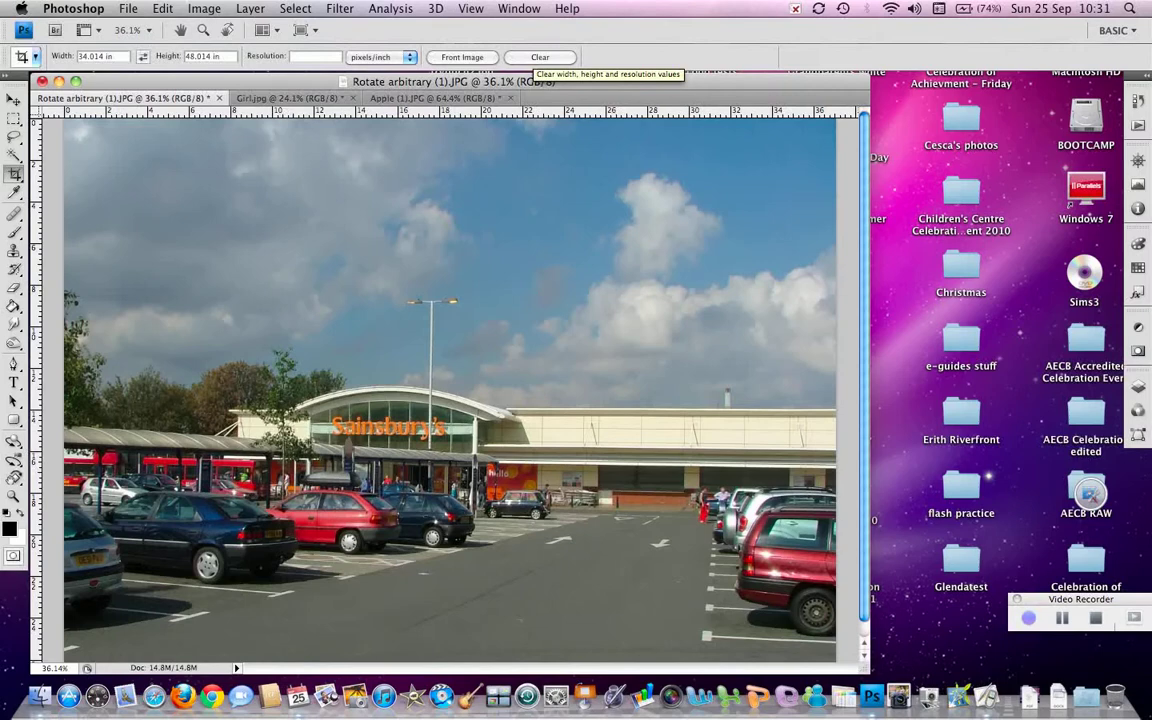
# - Clear the crop width, height and resolution values and reset the Crop tool
pyautogui.click(540, 57)
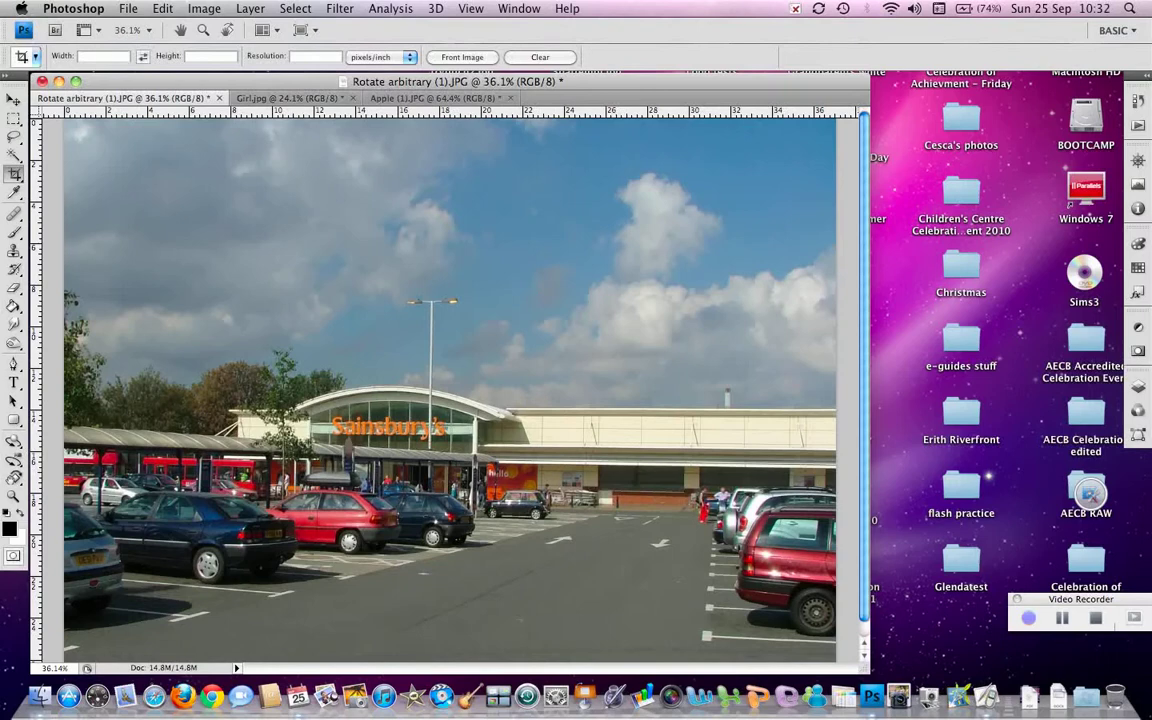
pyautogui.rightClick(22, 57)
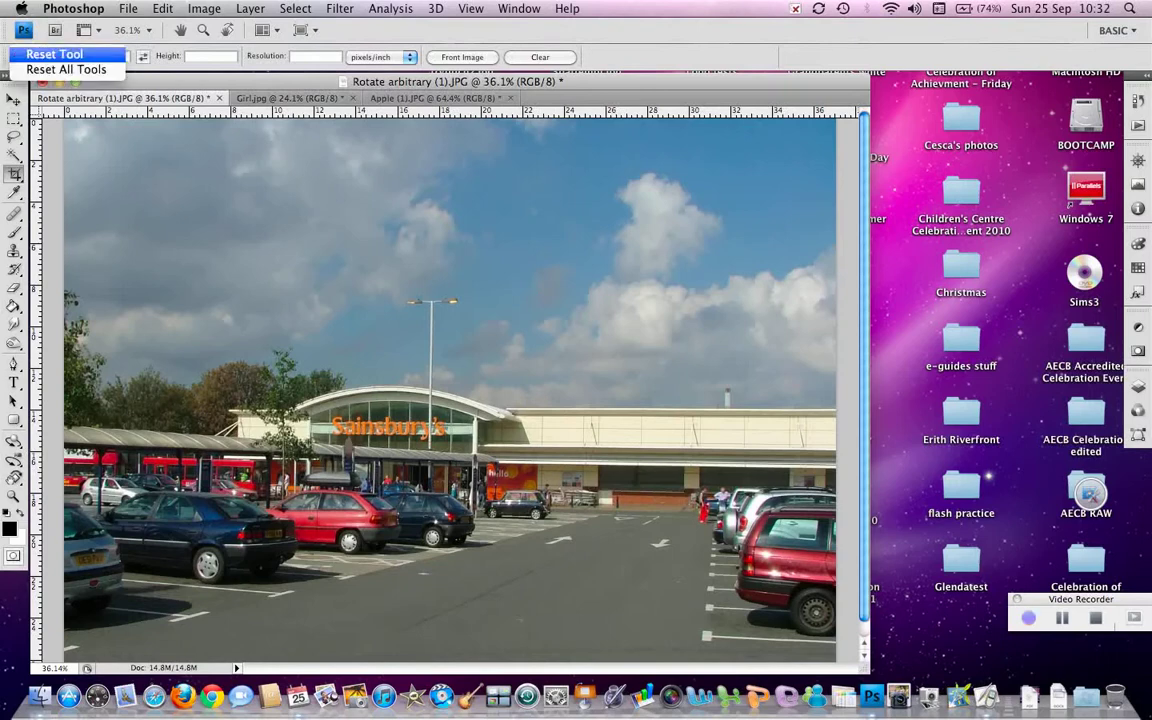
pyautogui.click(54, 54)
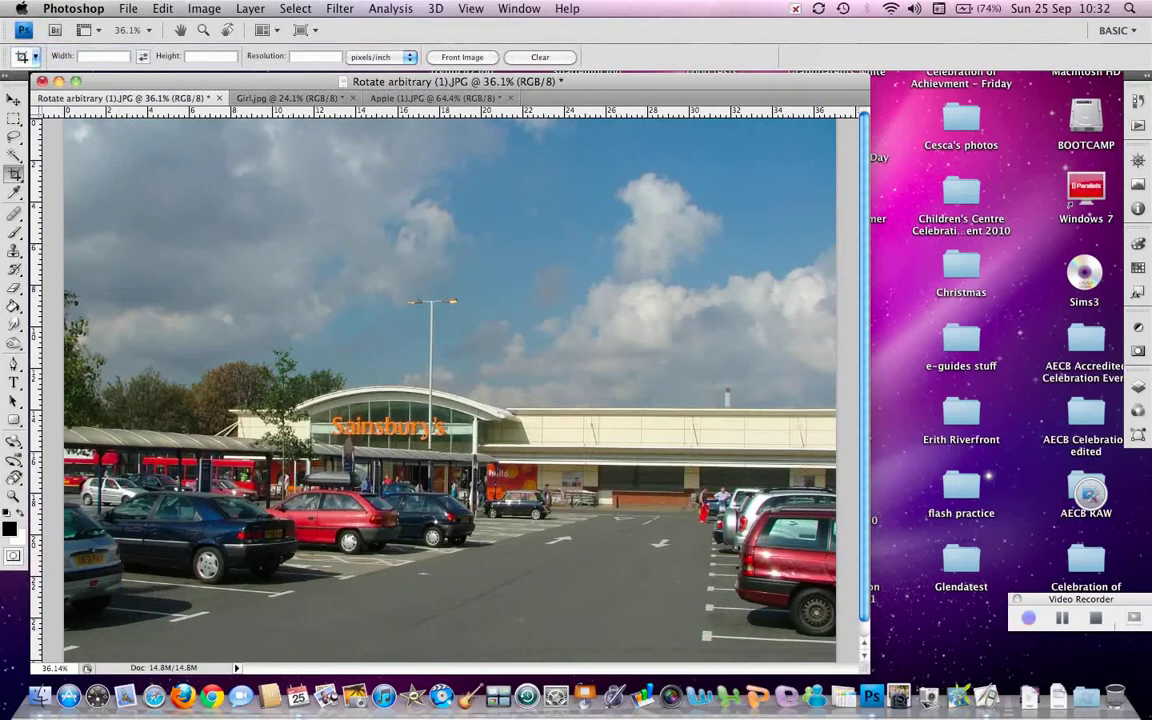
# - Reset all tools to their default settings
pyautogui.rightClick(22, 57)
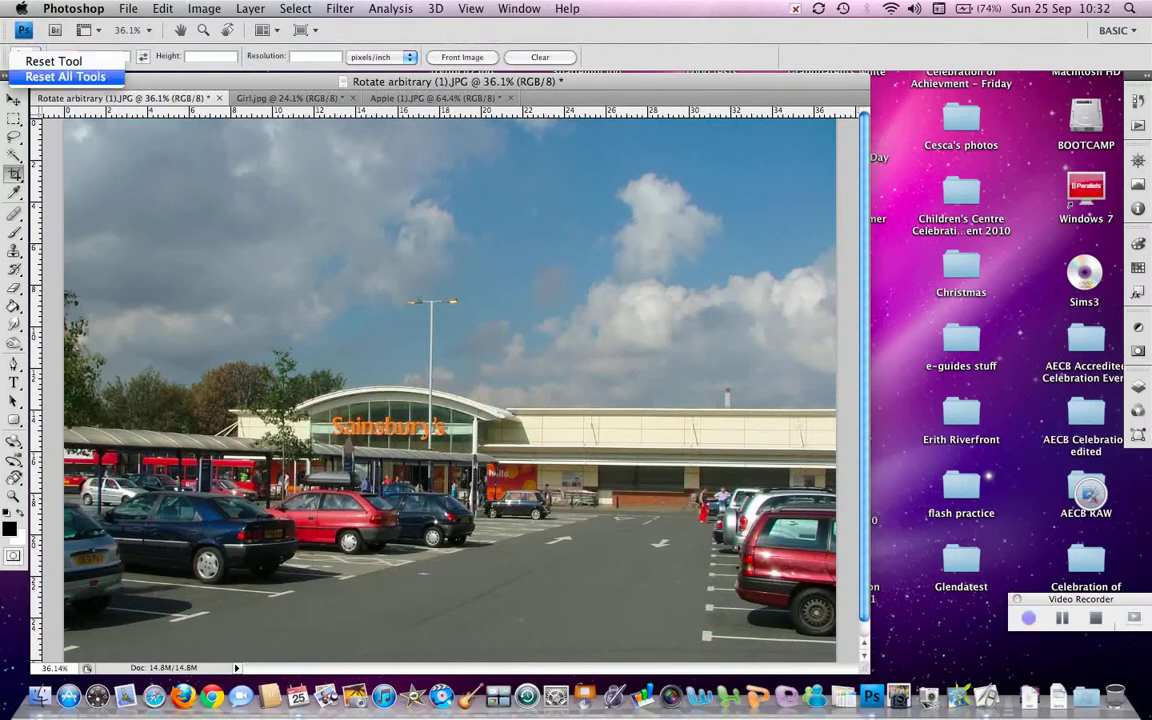
pyautogui.click(65, 76)
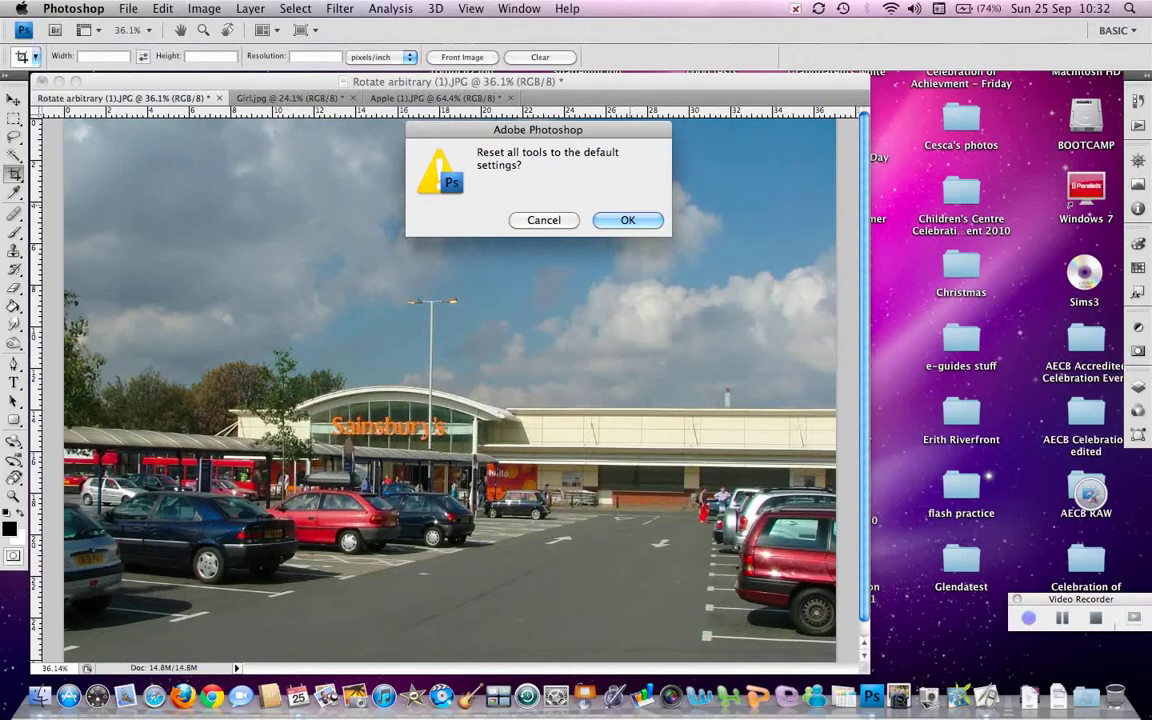
pyautogui.press('Return')
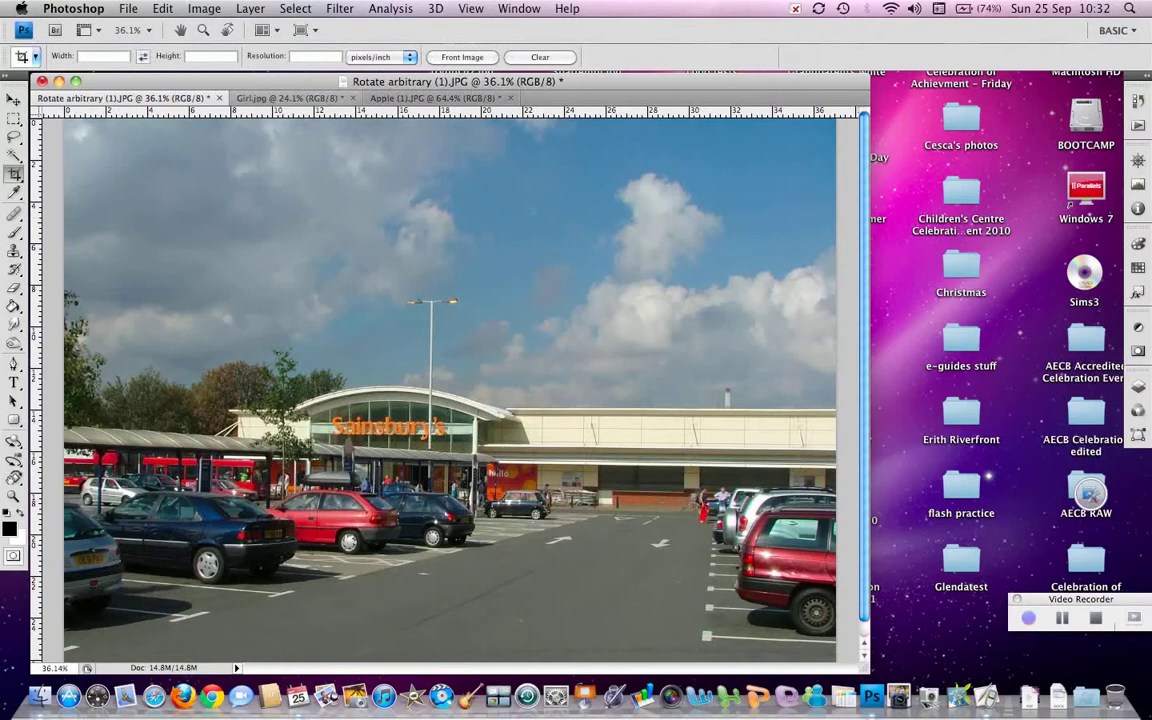
# - Switch to Girl.jpg and fit the cropped portrait photo on screen
pyautogui.click(290, 98)
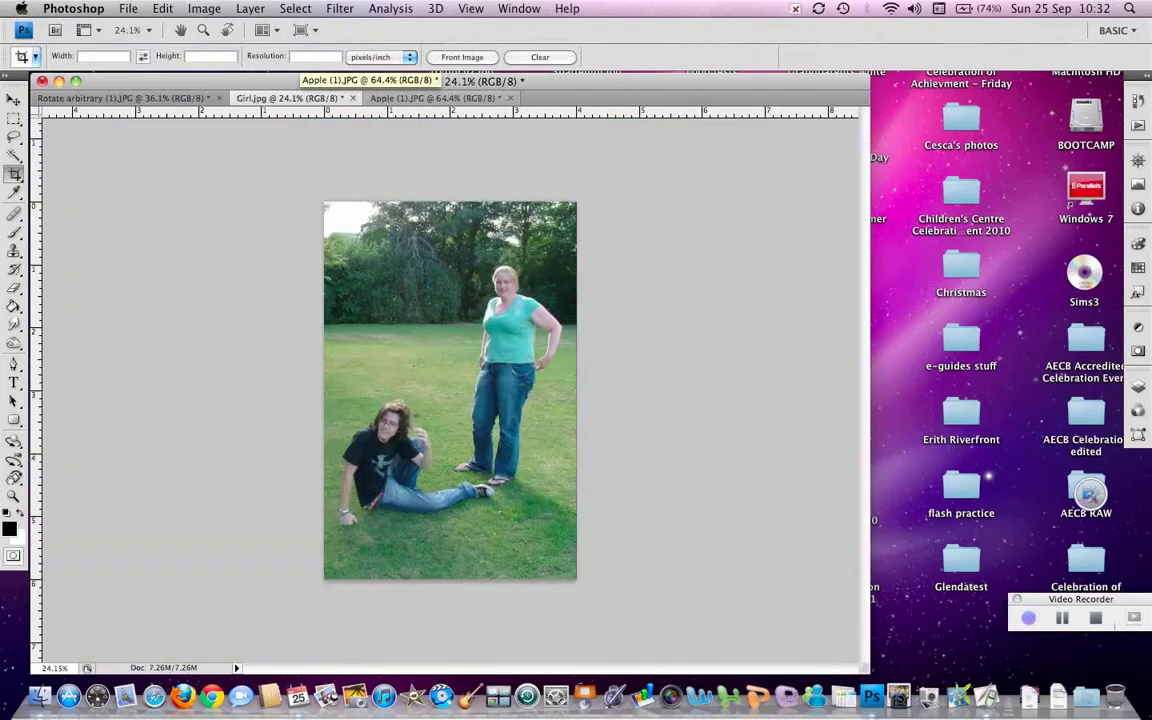
pyautogui.press('super+0')
pyautogui.press('super+0')
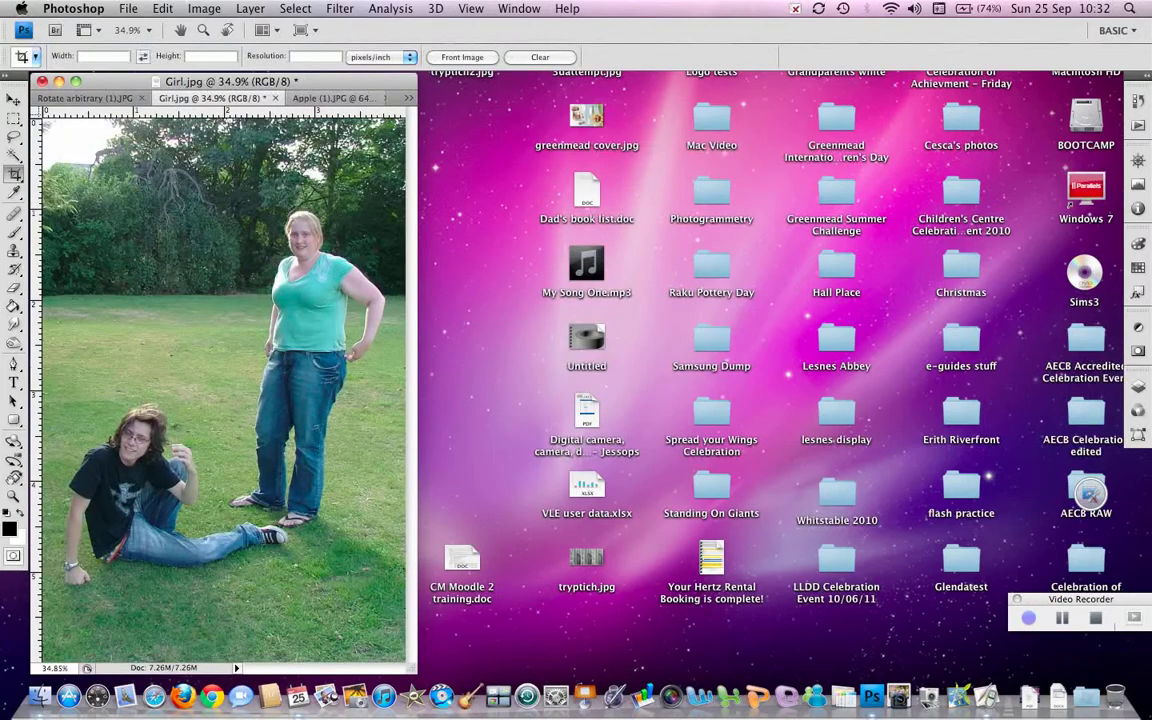